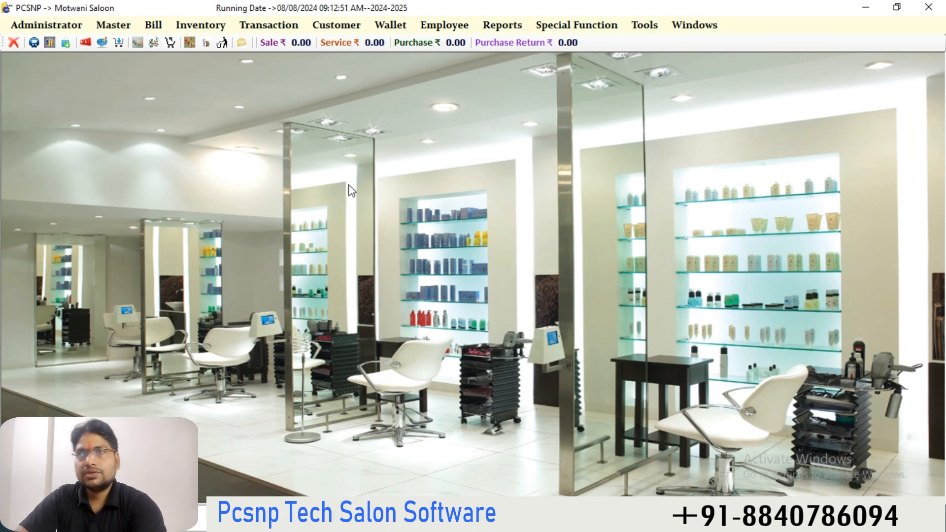
# Step: Open the Create Employee form from the entity masters and look through its Department, Designation and Employee sections
pyautogui.click(123, 30)
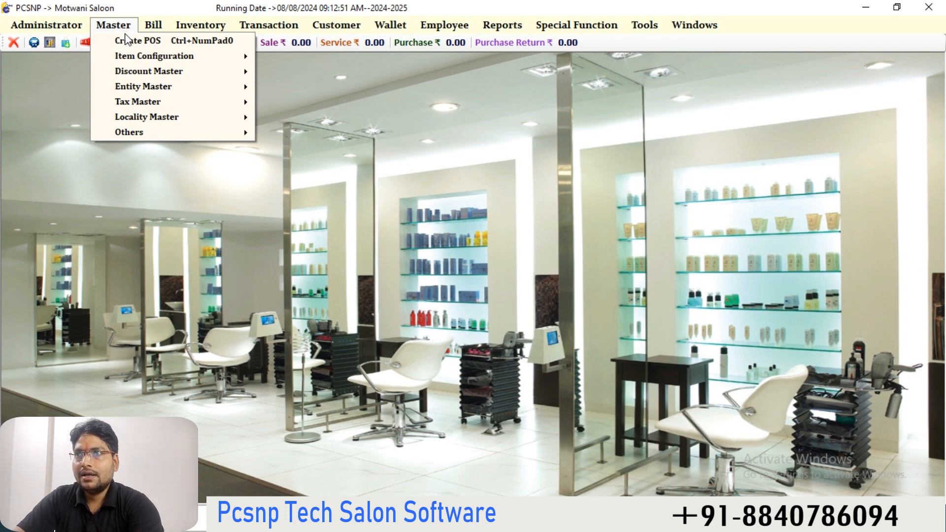
pyautogui.moveTo(140, 88)
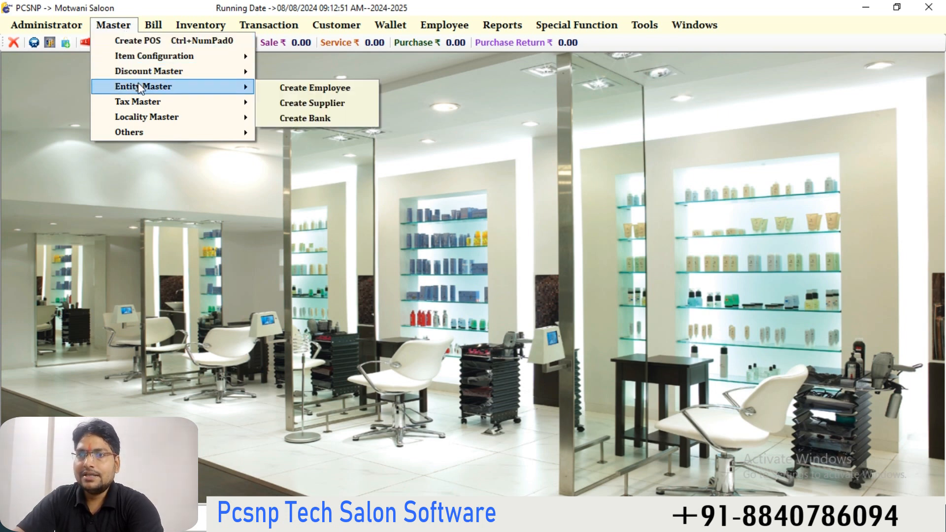
pyautogui.click(286, 88)
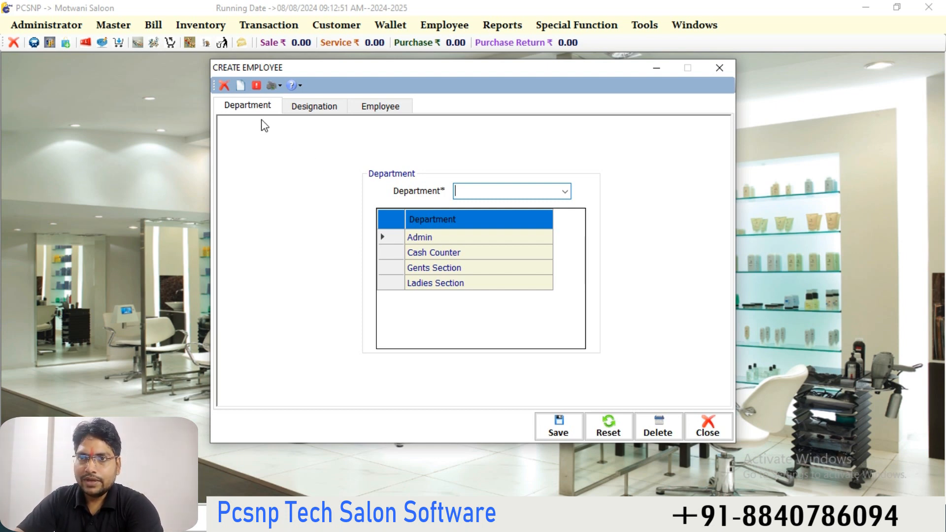
pyautogui.click(313, 105)
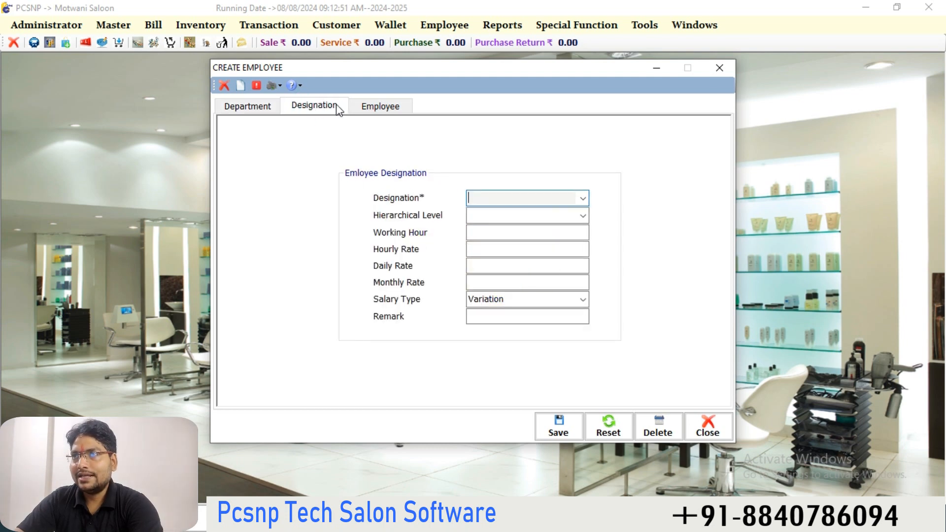
pyautogui.click(377, 106)
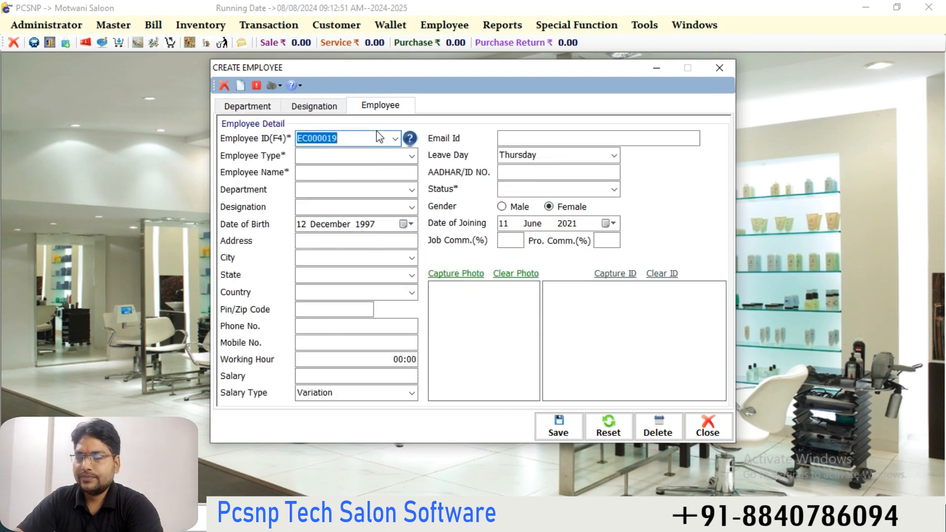
# Step: Create a new department named Unisex and save it
pyautogui.click(262, 109)
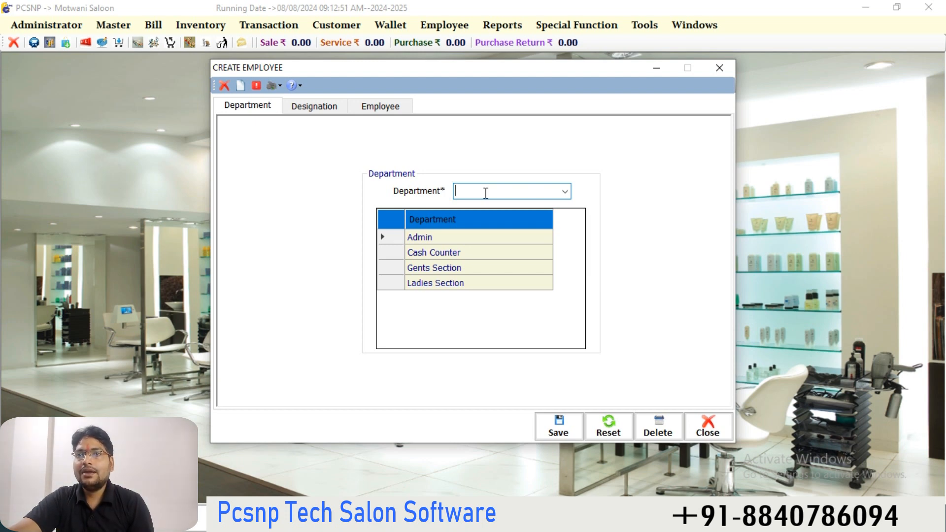
pyautogui.write('UNI')
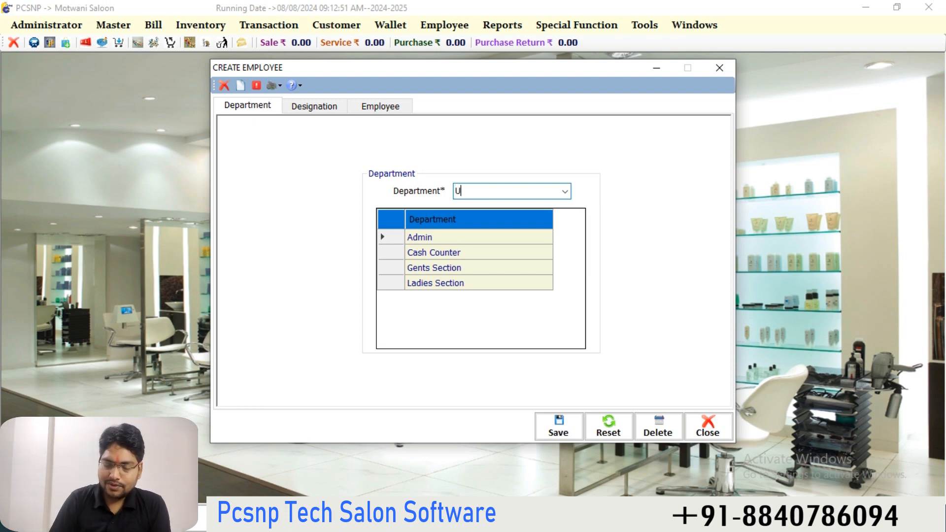
pyautogui.press('BackSpace')
pyautogui.press('BackSpace')
pyautogui.press('BackSpace')
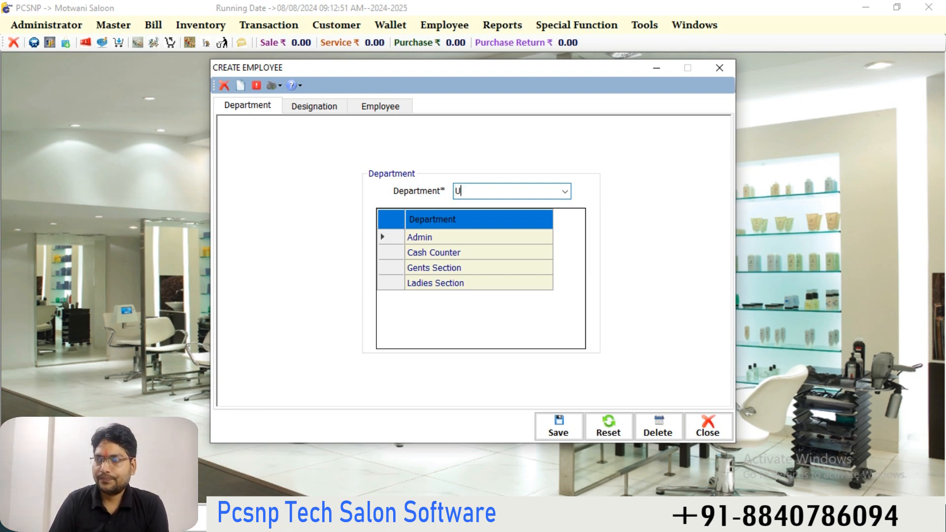
pyautogui.write('Unisex')
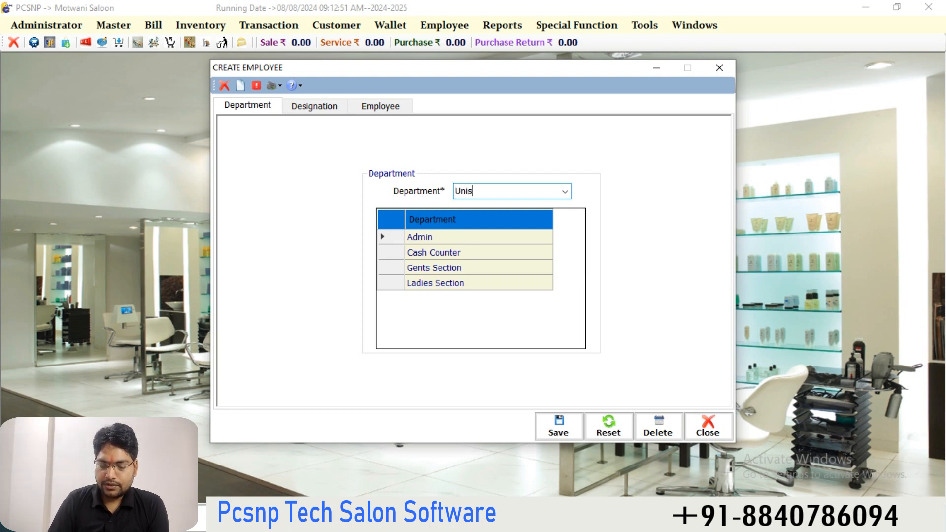
pyautogui.press('Tab')
pyautogui.press('Return')
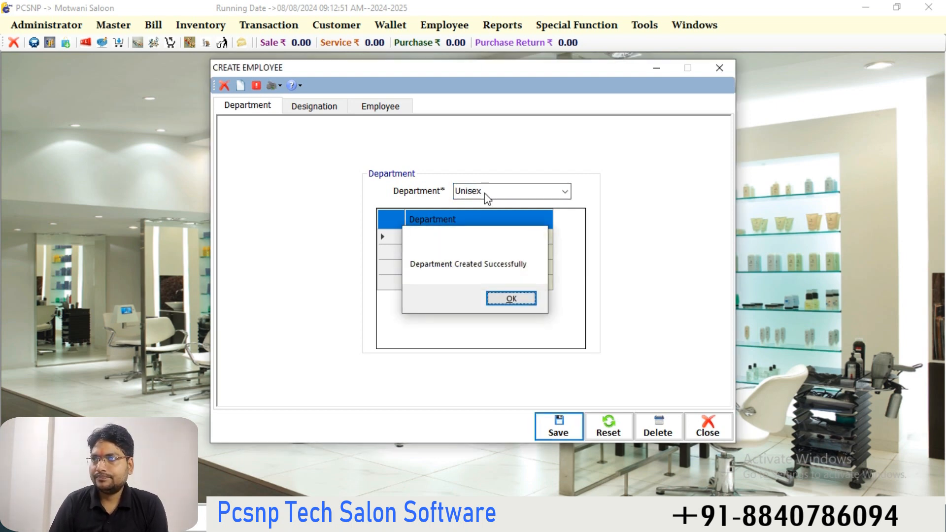
pyautogui.press('Return')
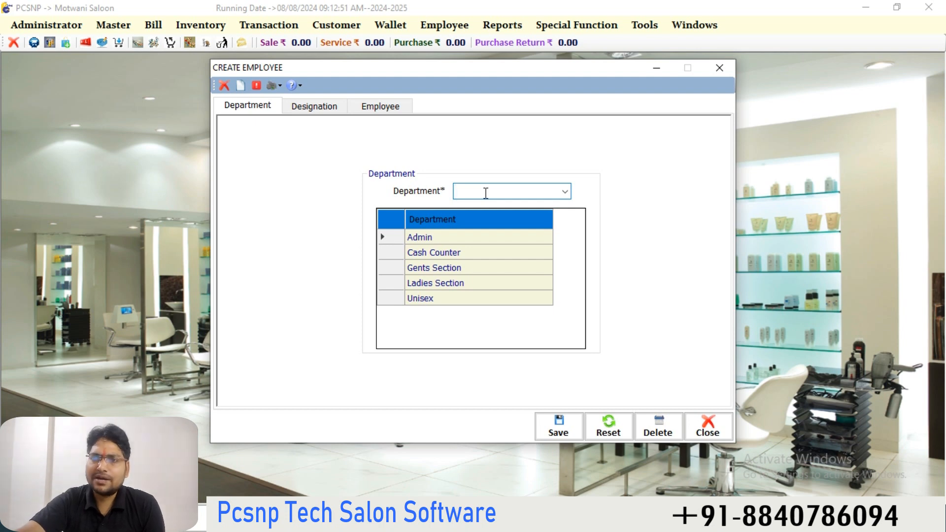
# Step: Create a Hair Dresser employee designation, leaving the other designation details at their defaults, and save it
pyautogui.click(330, 110)
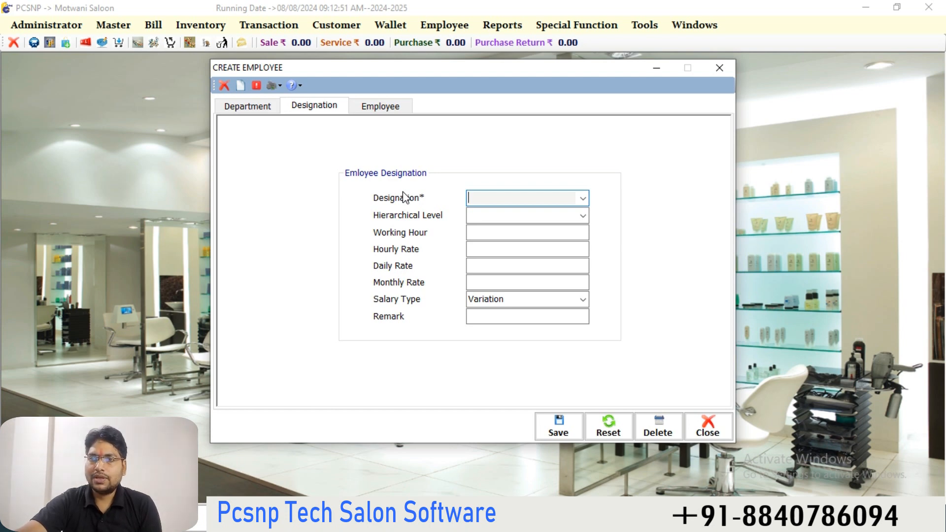
pyautogui.click(583, 201)
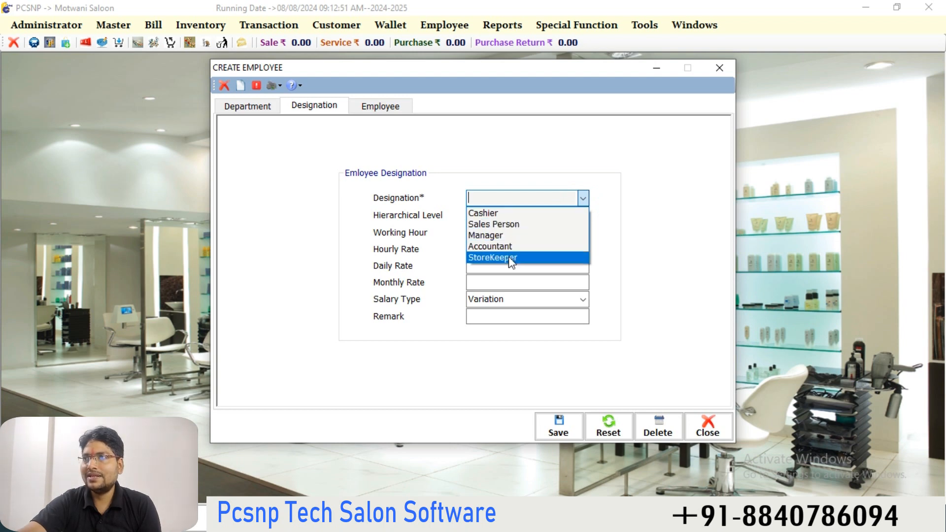
pyautogui.click(501, 199)
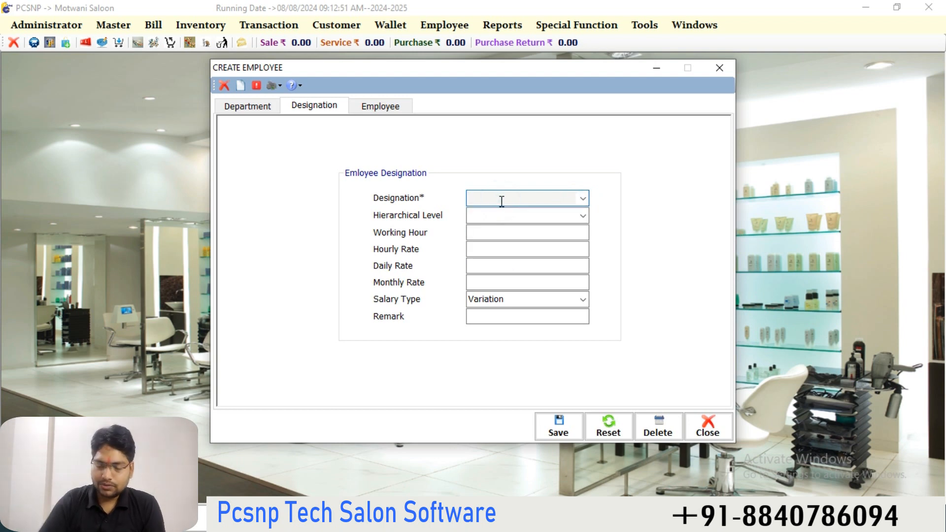
pyautogui.write('Hair Dresser')
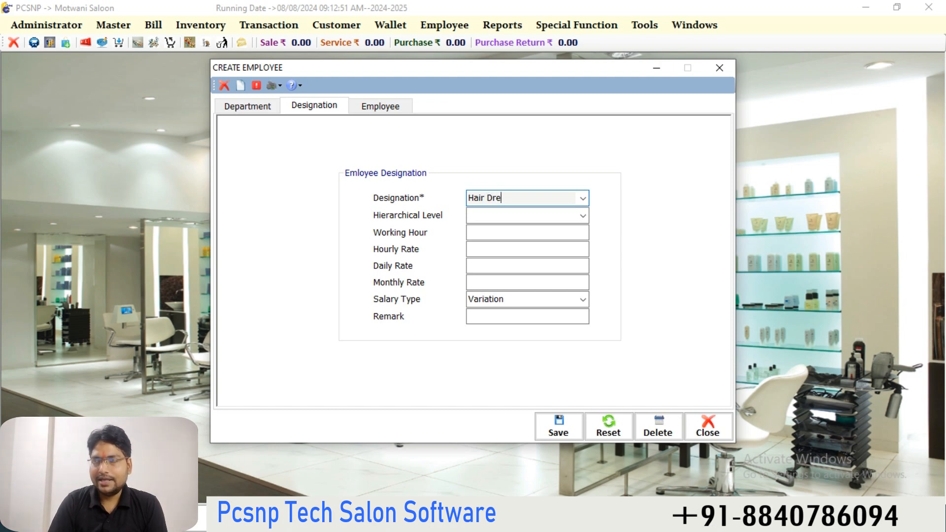
pyautogui.press('Tab')
pyautogui.press('Tab')
pyautogui.press('Tab')
pyautogui.press('Tab')
pyautogui.press('Tab')
pyautogui.press('Tab')
pyautogui.press('Tab')
pyautogui.press('Tab')
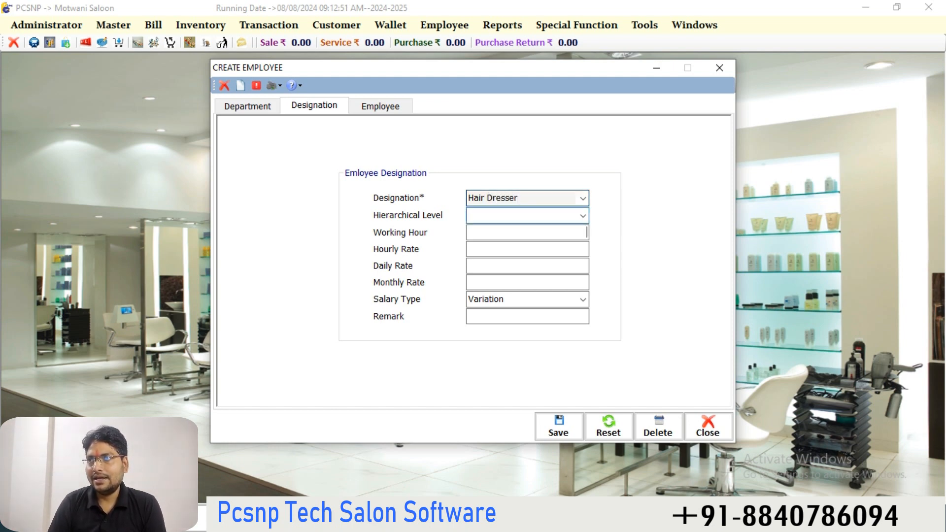
pyautogui.press('Return')
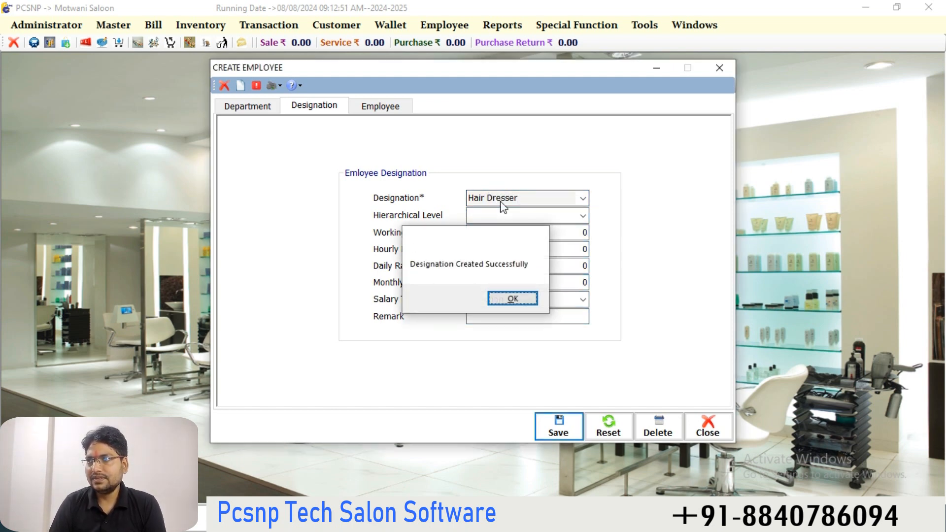
pyautogui.press('Return')
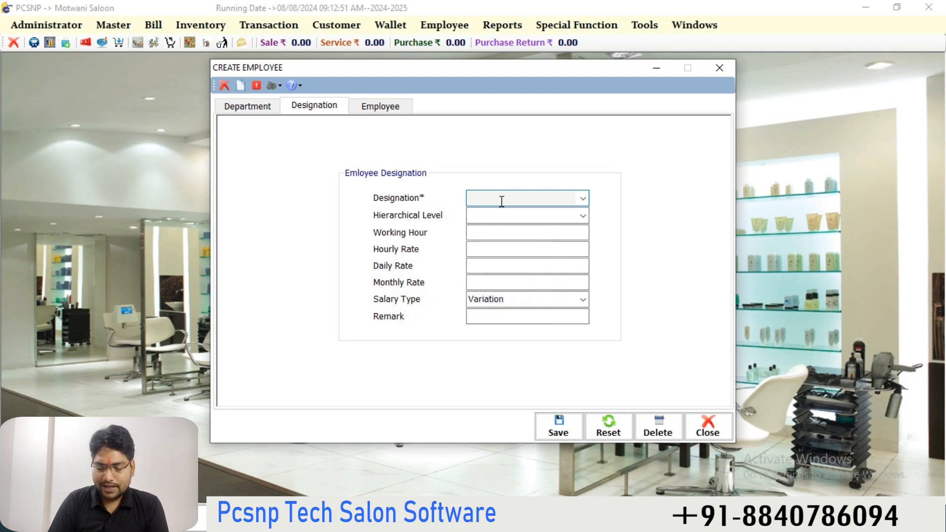
# Step: Add and save a Beautician designation with the remaining details left at their defaults
pyautogui.write('Beautician')
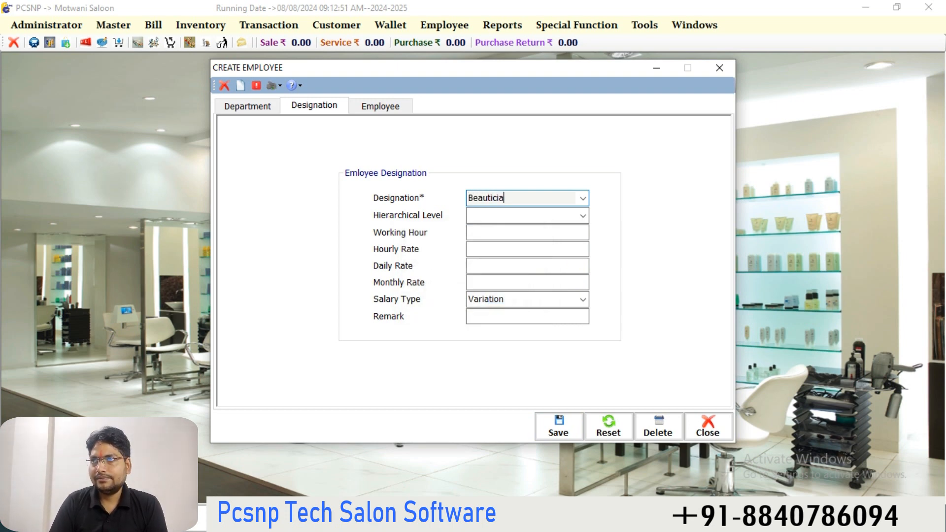
pyautogui.press('Tab')
pyautogui.press('Tab')
pyautogui.press('Tab')
pyautogui.press('Tab')
pyautogui.press('Tab')
pyautogui.press('Tab')
pyautogui.press('Tab')
pyautogui.press('Tab')
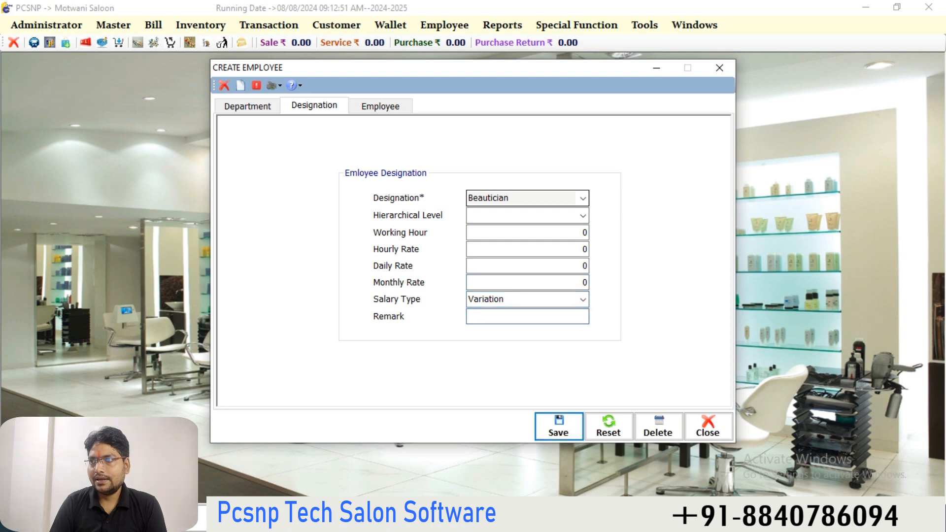
pyautogui.press('Return')
pyautogui.press('Return')
# Step: Add and save a Nail Artist designation with the remaining details left at their defaults
pyautogui.write('Nail ')
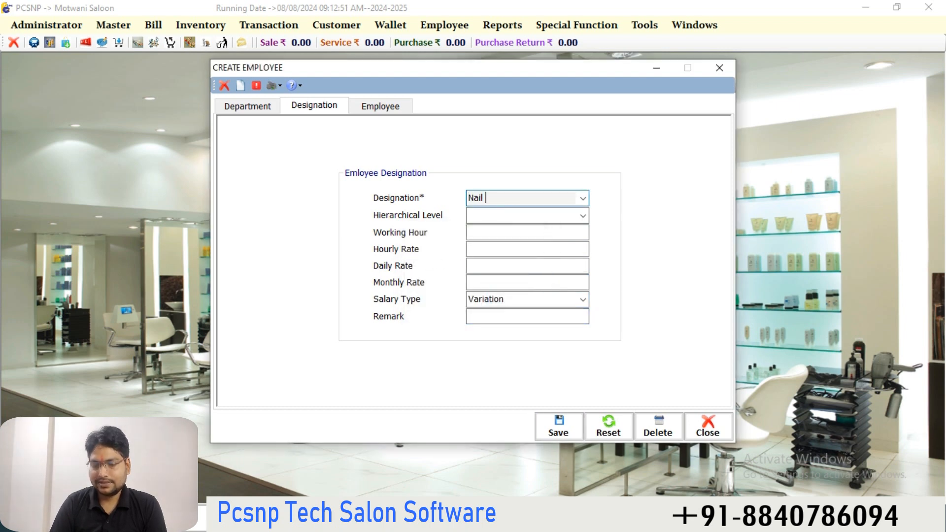
pyautogui.write('Artist')
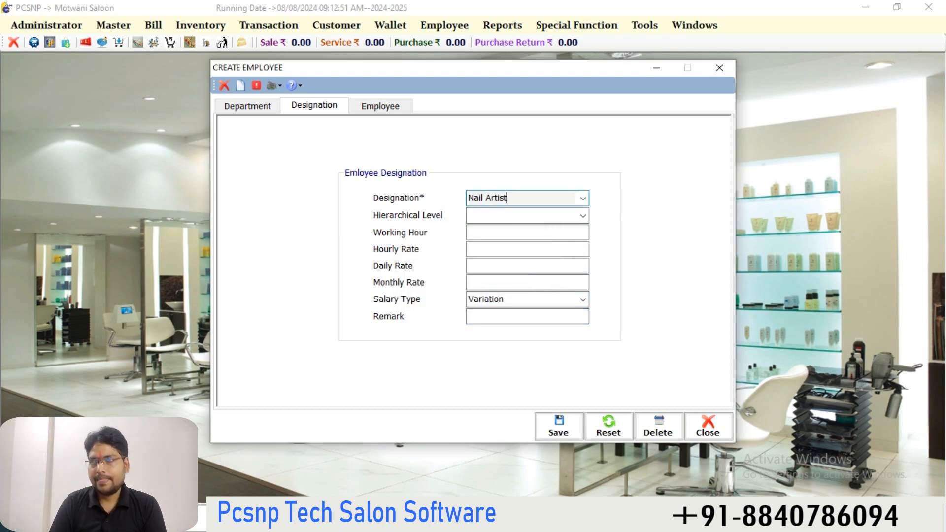
pyautogui.press('Tab')
pyautogui.press('Tab')
pyautogui.press('Tab')
pyautogui.press('Tab')
pyautogui.press('Tab')
pyautogui.press('Tab')
pyautogui.press('Tab')
pyautogui.press('Return')
pyautogui.press('Return')
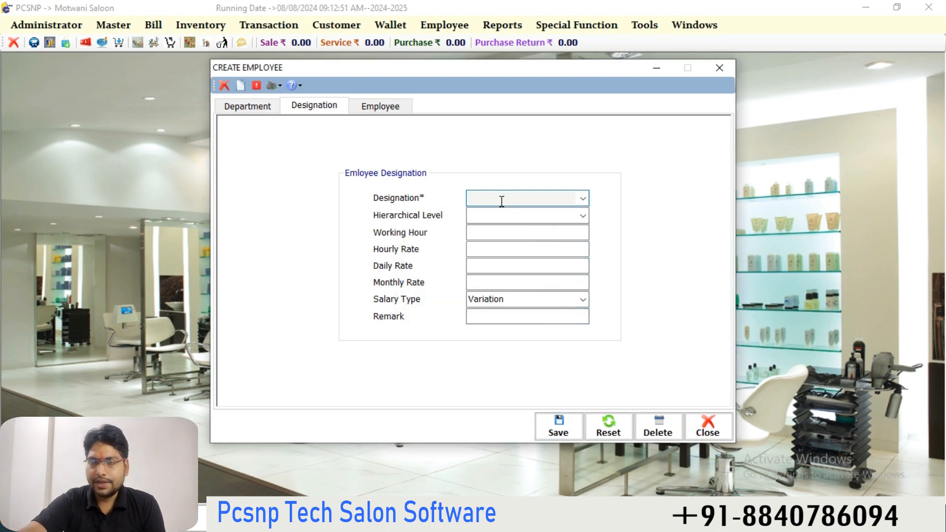
# Step: Start a new employee record with the employee type Permanent and enter the employee's name
pyautogui.click(379, 112)
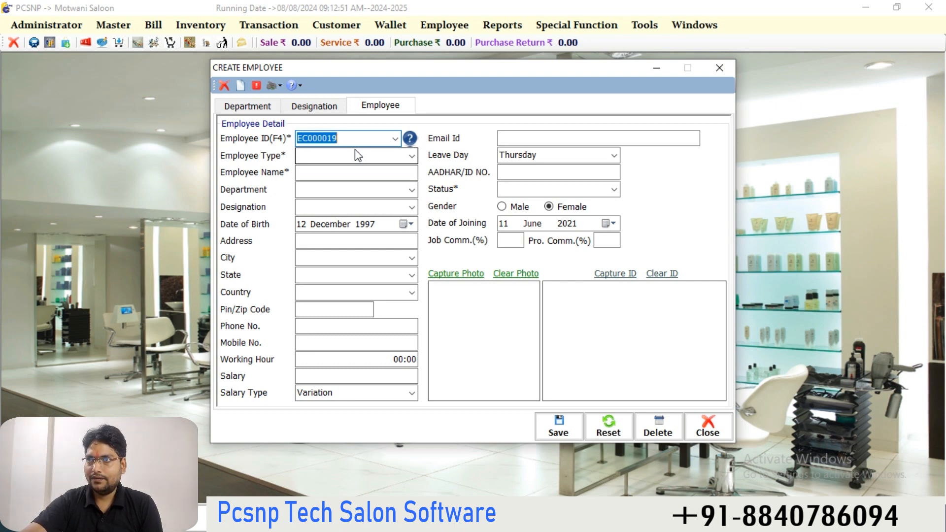
pyautogui.click(411, 155)
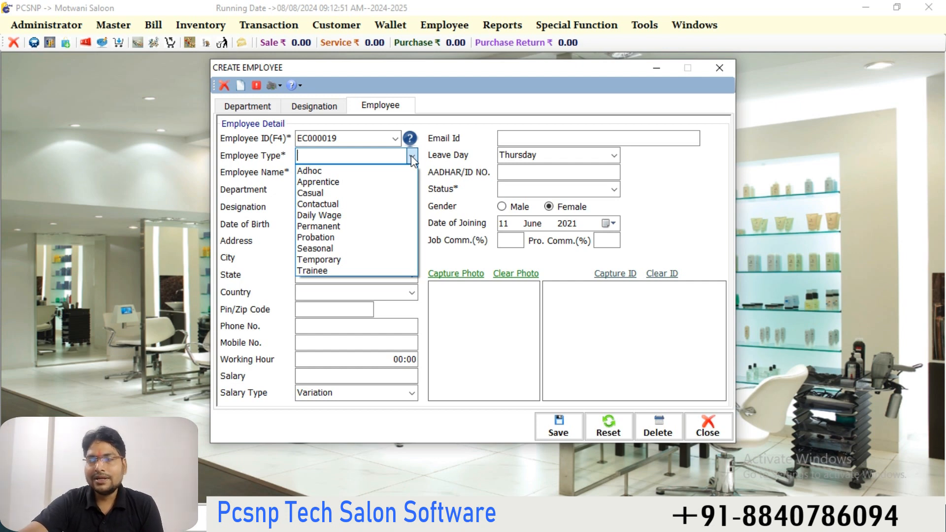
pyautogui.click(352, 226)
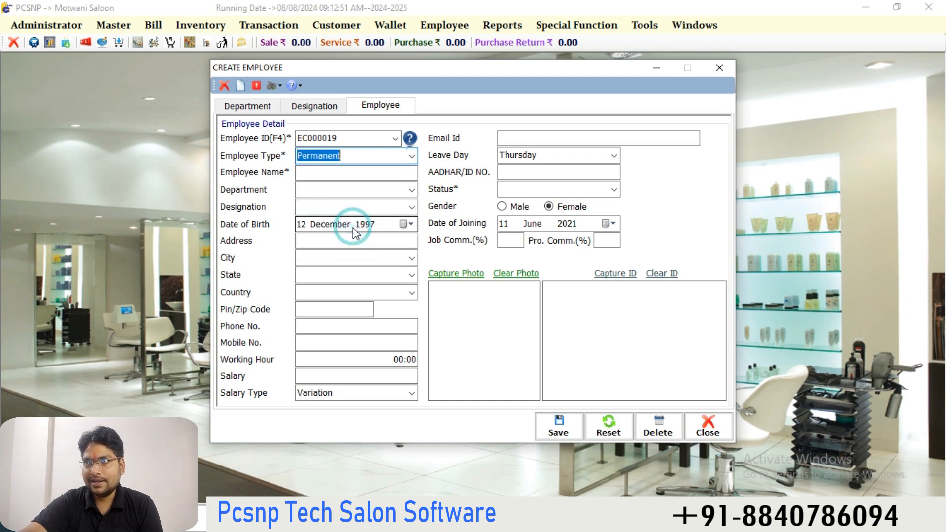
pyautogui.click(334, 174)
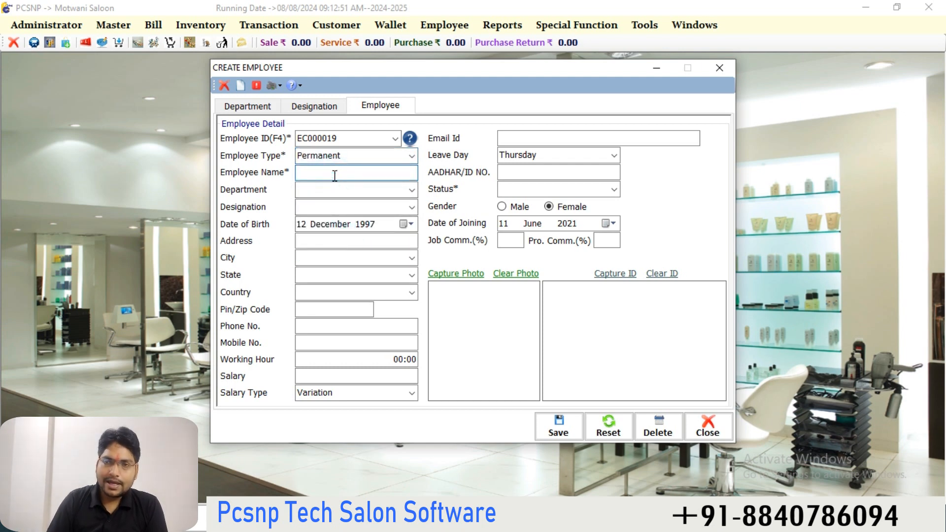
pyautogui.write('R')
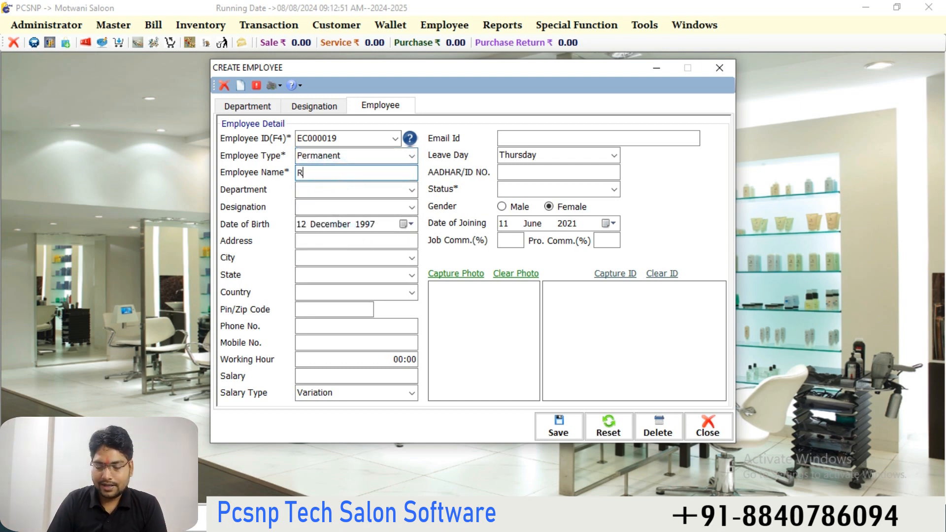
pyautogui.write('ahul')
pyautogui.press('Tab')
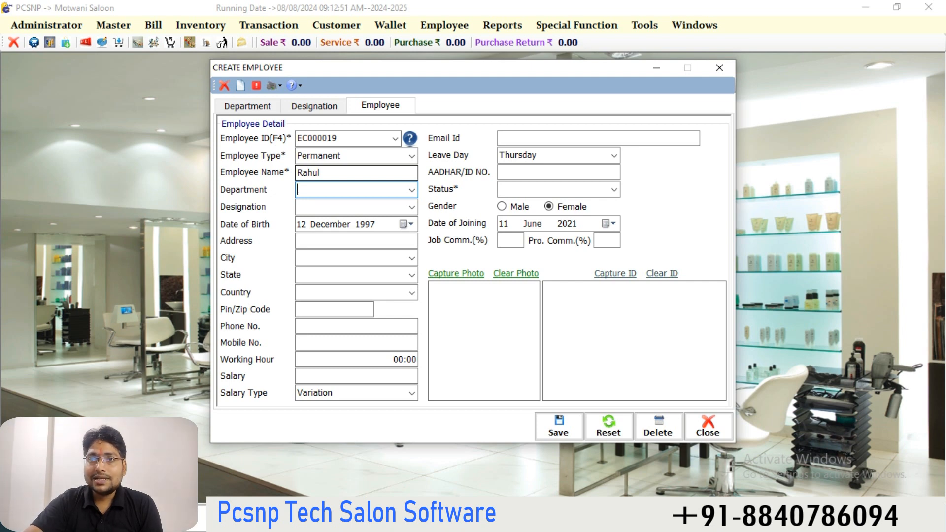
# Step: Assign the new employee to the Gents Section department with the designation Hair Dresser
pyautogui.click(412, 190)
pyautogui.click(335, 226)
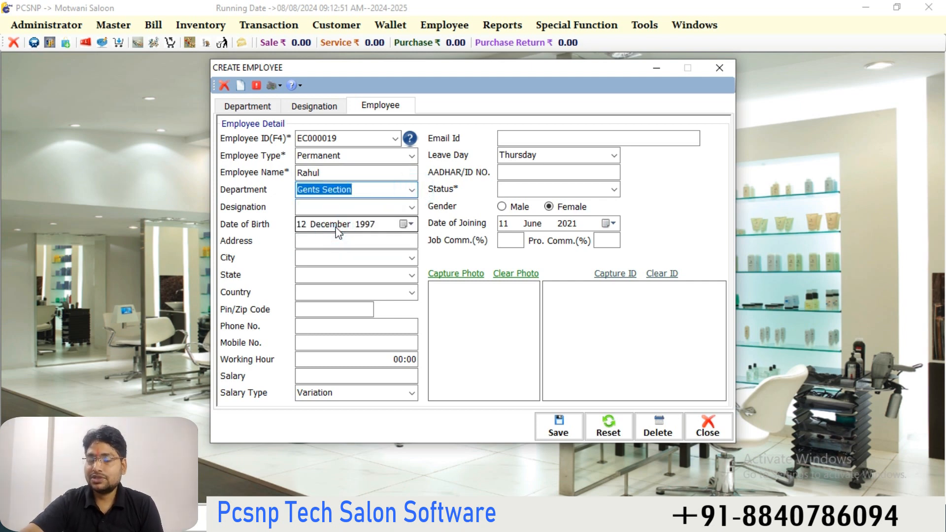
pyautogui.press('Tab')
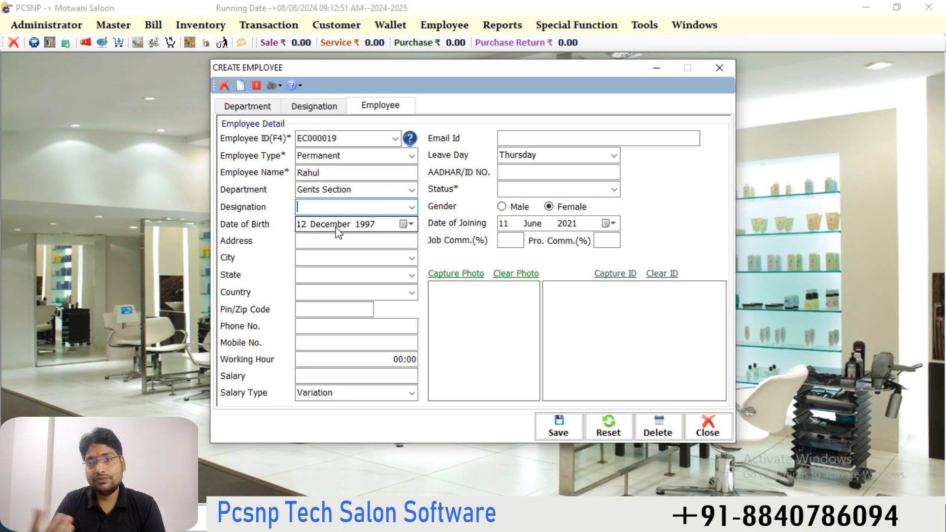
pyautogui.write('H')
pyautogui.press('Tab')
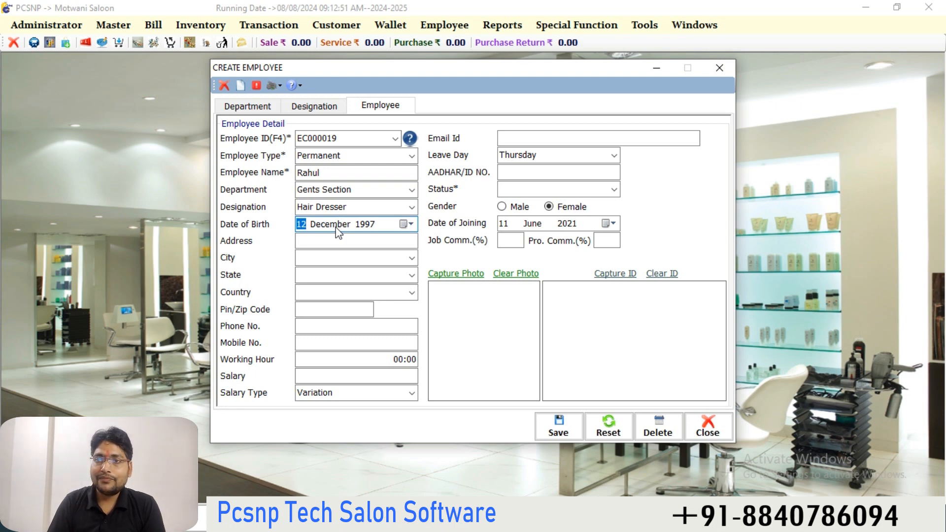
# Step: Skip the date of birth, address and contact fields of the employee record and set the working hours to 08:00
pyautogui.press('Tab')
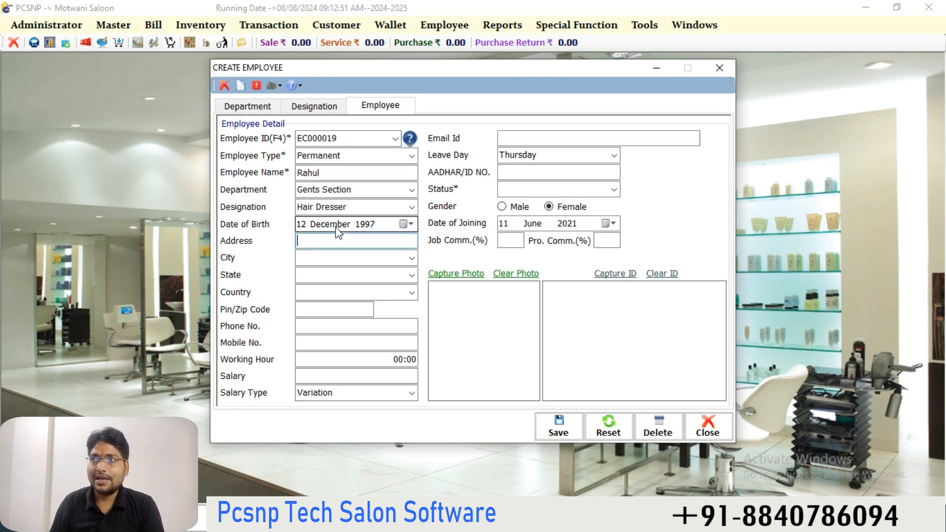
pyautogui.press('Tab')
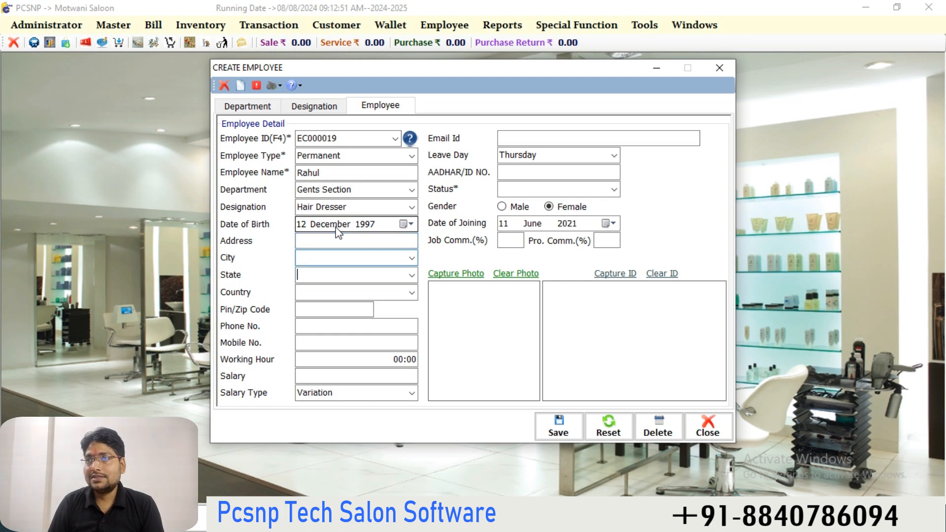
pyautogui.press('Tab')
pyautogui.press('Tab')
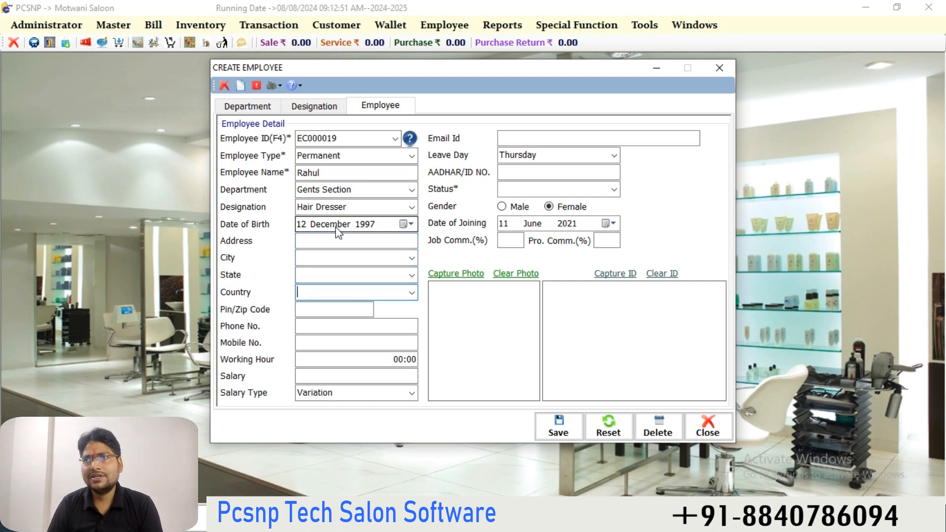
pyautogui.press('Tab')
pyautogui.press('Tab')
pyautogui.press('Tab')
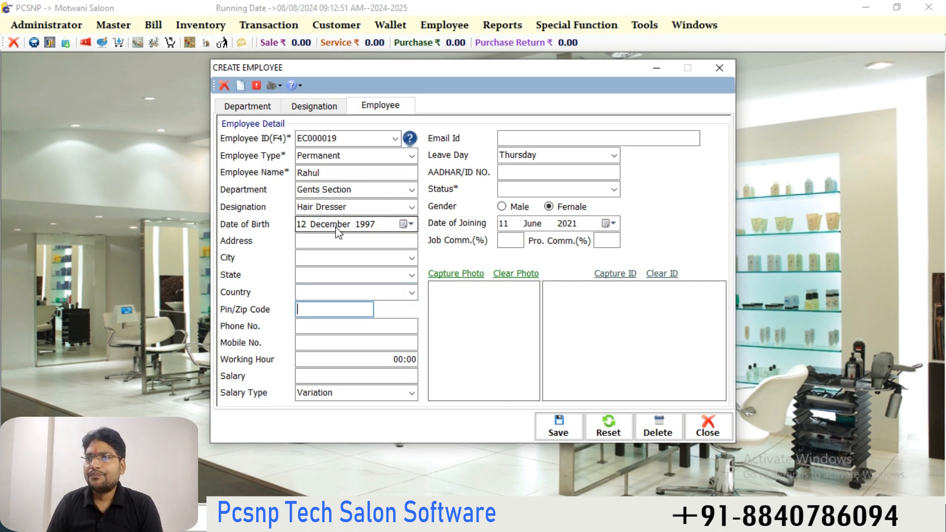
pyautogui.press('Tab')
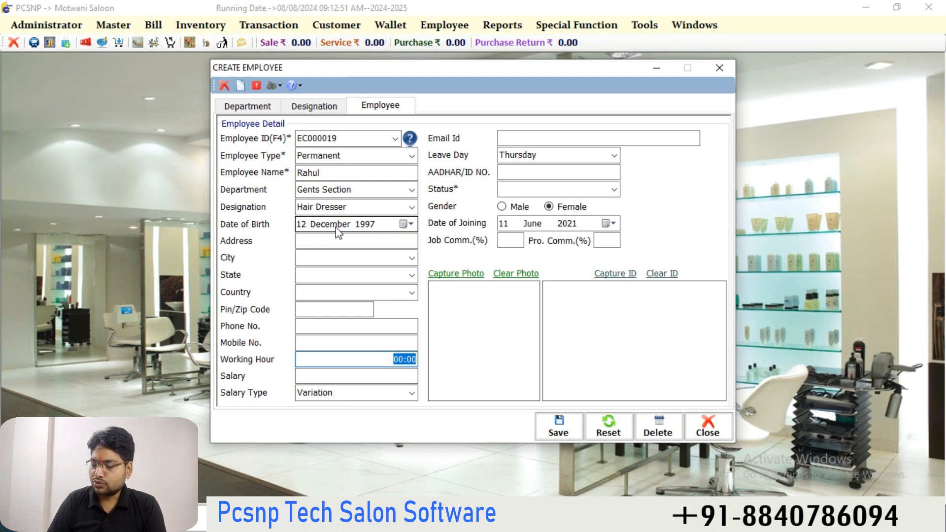
pyautogui.write('0830')
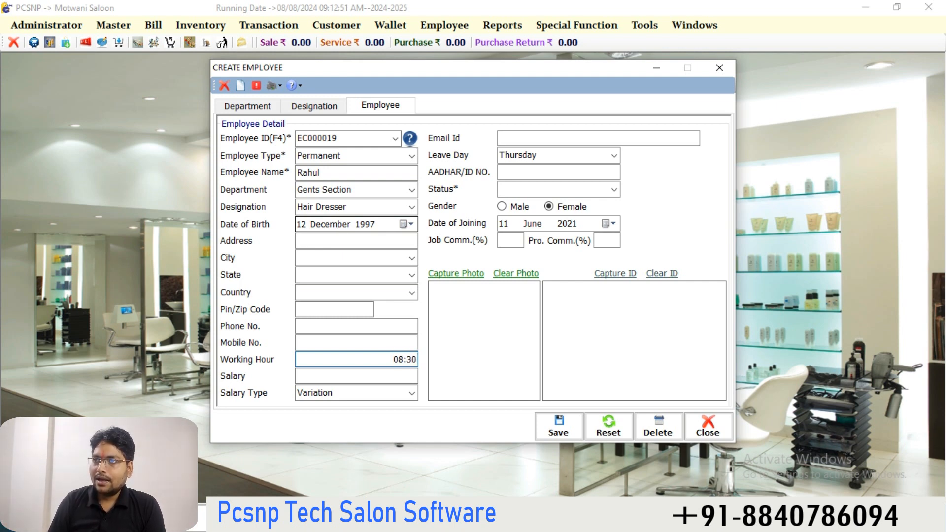
pyautogui.press('BackSpace')
pyautogui.press('BackSpace')
pyautogui.press('BackSpace')
pyautogui.press('BackSpace')
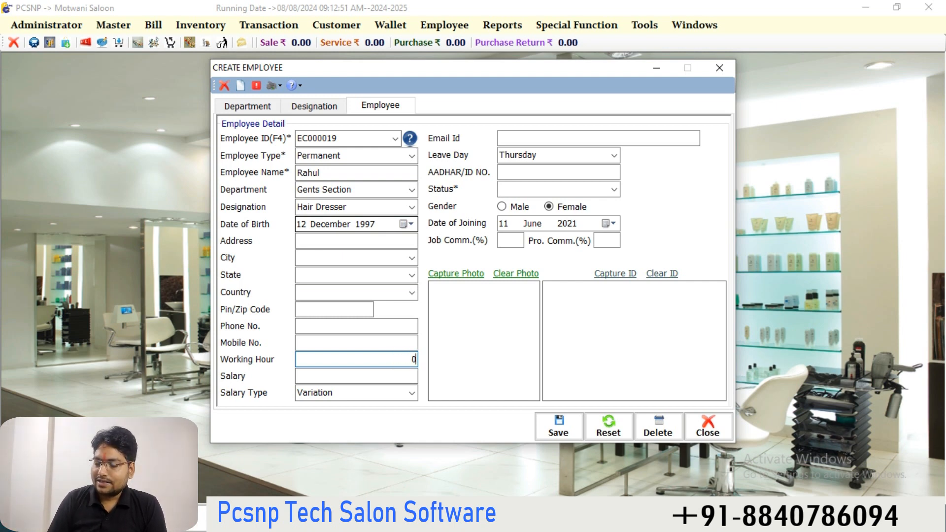
pyautogui.write('8:00')
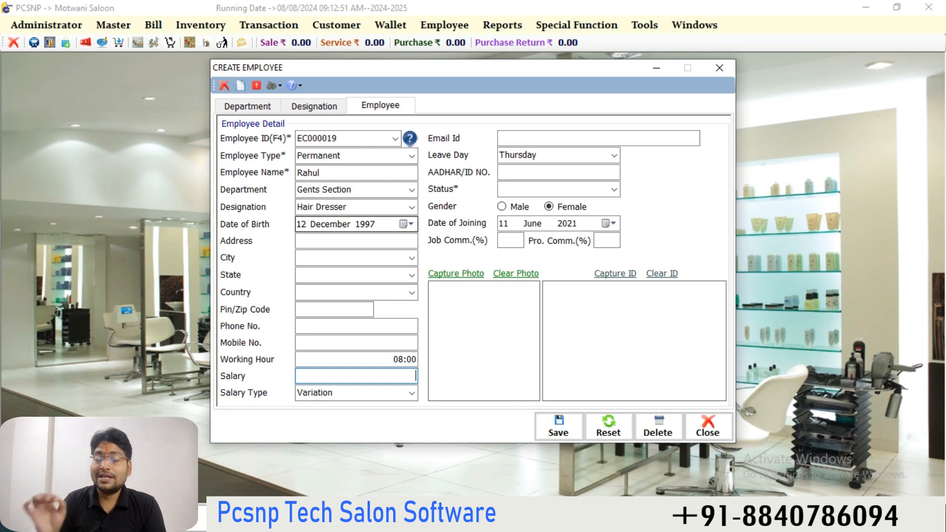
# Step: Set the employee's salary to 22500 with the salary type Fixed
pyautogui.write('22500')
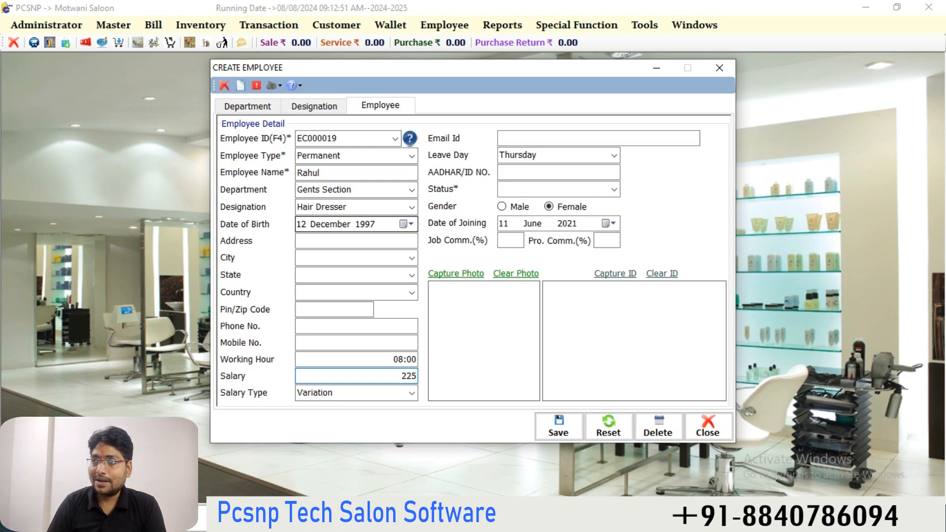
pyautogui.press('Tab')
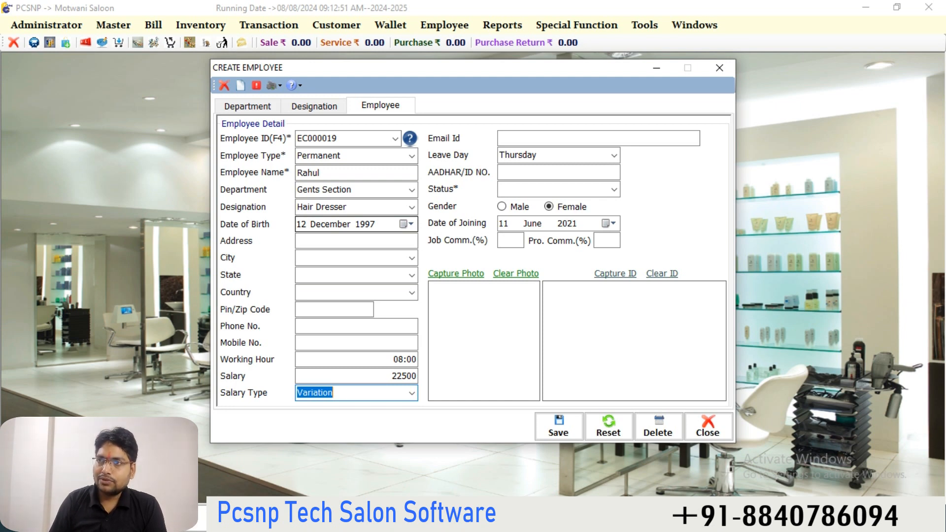
pyautogui.press('Up')
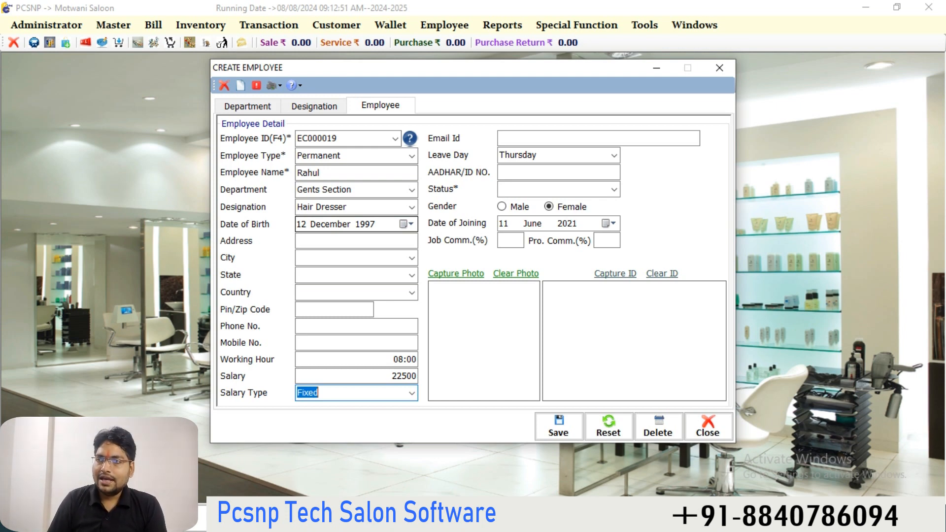
pyautogui.press('Down')
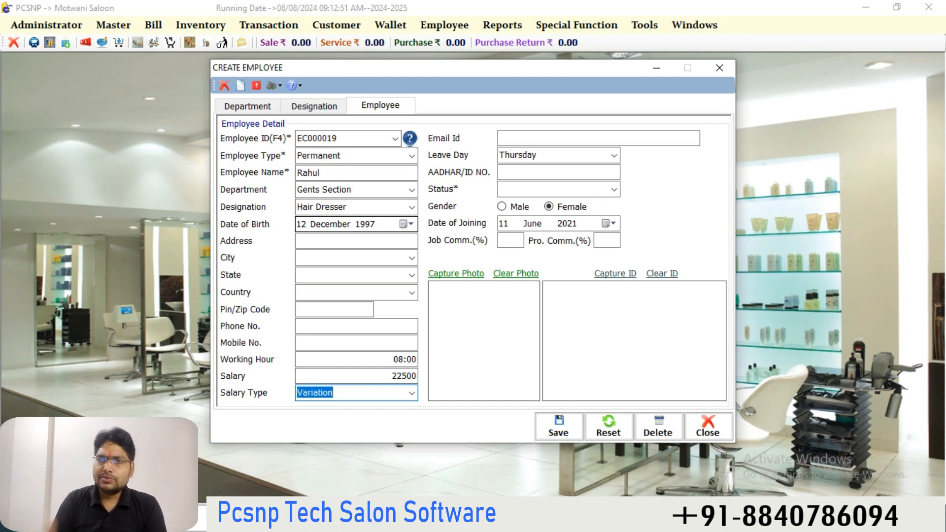
pyautogui.press('Up')
pyautogui.press('Tab')
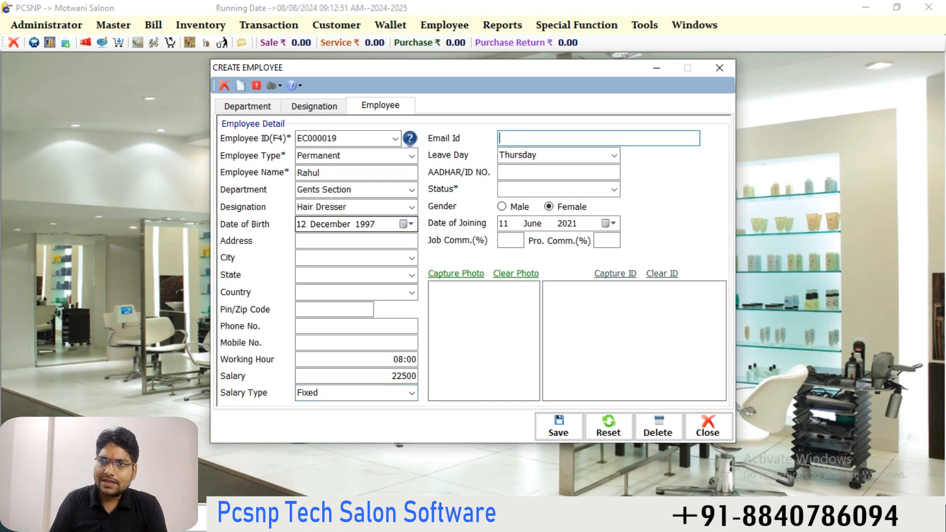
# Step: Leave the e-mail field empty and set the employee's leave day to No Leave
pyautogui.press('Tab')
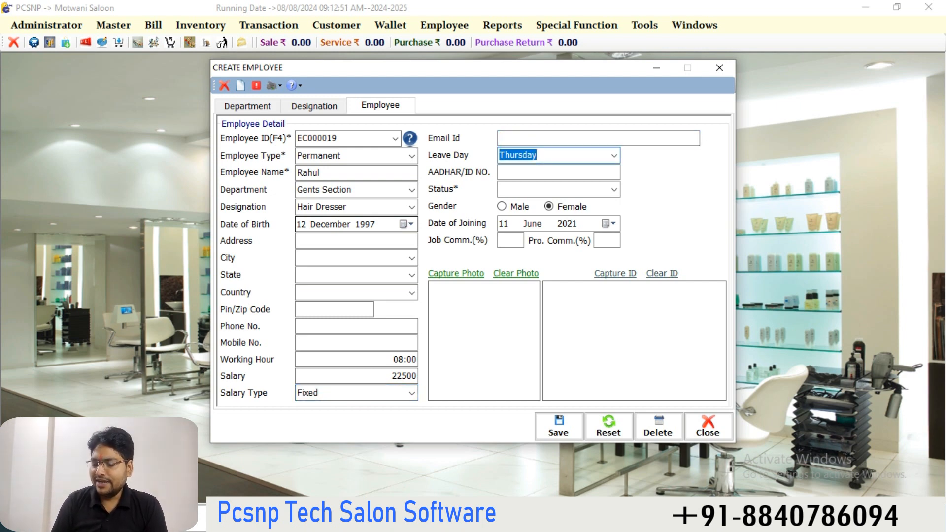
pyautogui.press('Down')
pyautogui.press('Down')
pyautogui.press('Down')
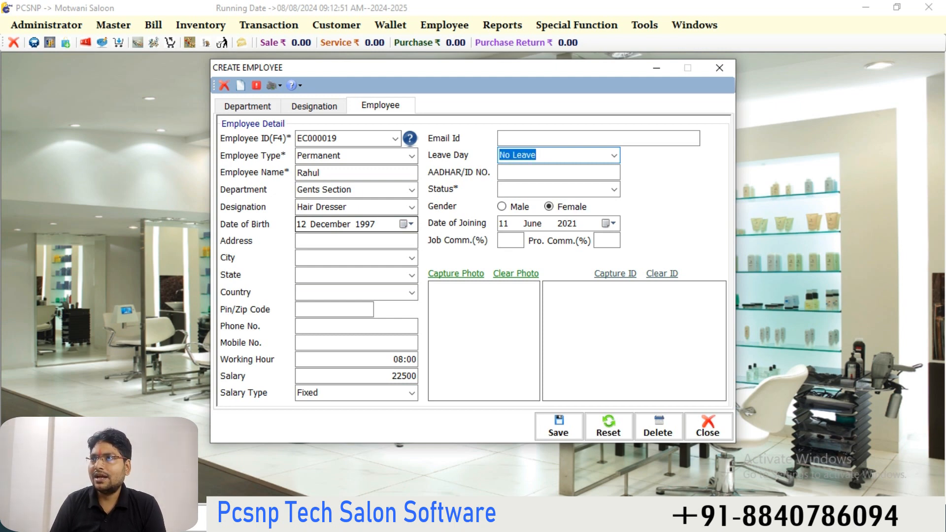
pyautogui.press('Up')
pyautogui.press('Up')
pyautogui.press('Up')
pyautogui.press('Up')
pyautogui.press('Up')
pyautogui.press('Up')
pyautogui.press('Up')
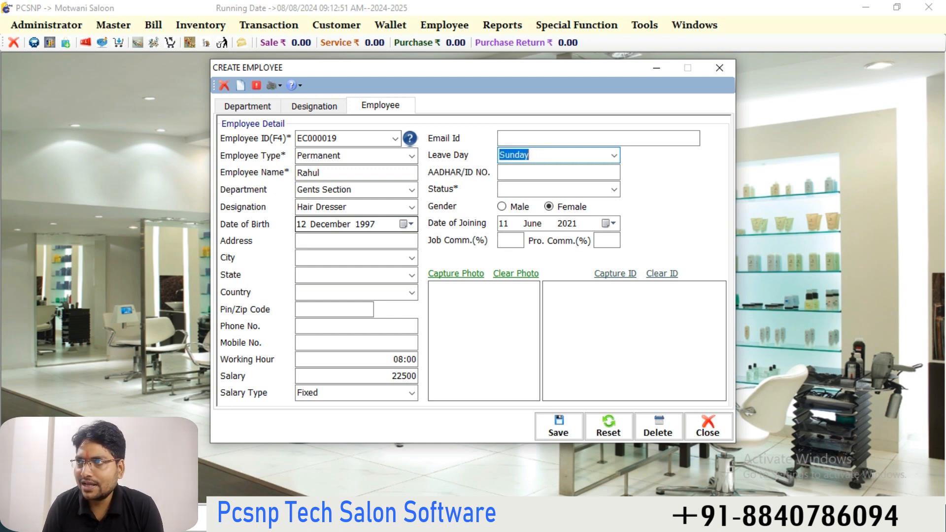
pyautogui.press('Down')
pyautogui.press('Down')
pyautogui.press('Down')
pyautogui.press('Down')
pyautogui.press('Down')
pyautogui.press('Down')
pyautogui.press('Down')
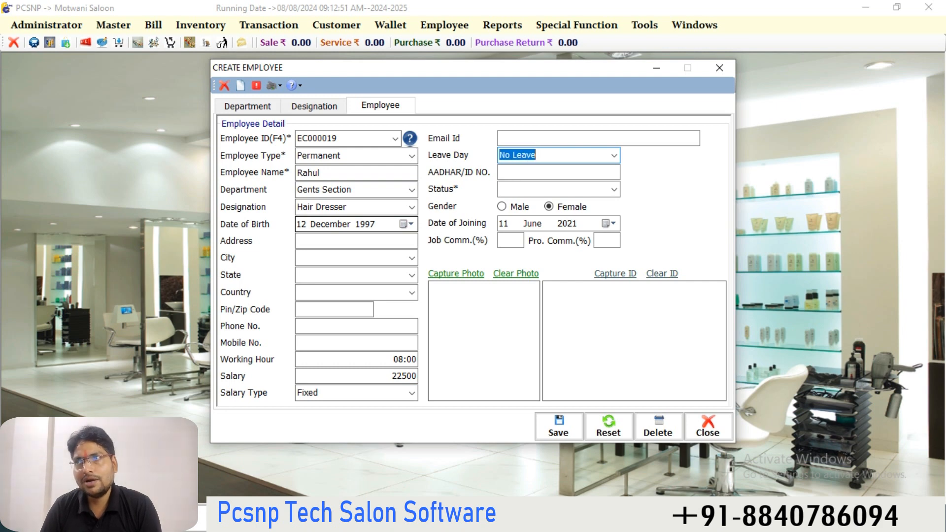
# Step: Skip the ID number and set the employee's status to Active and the gender to Male
pyautogui.press('Tab')
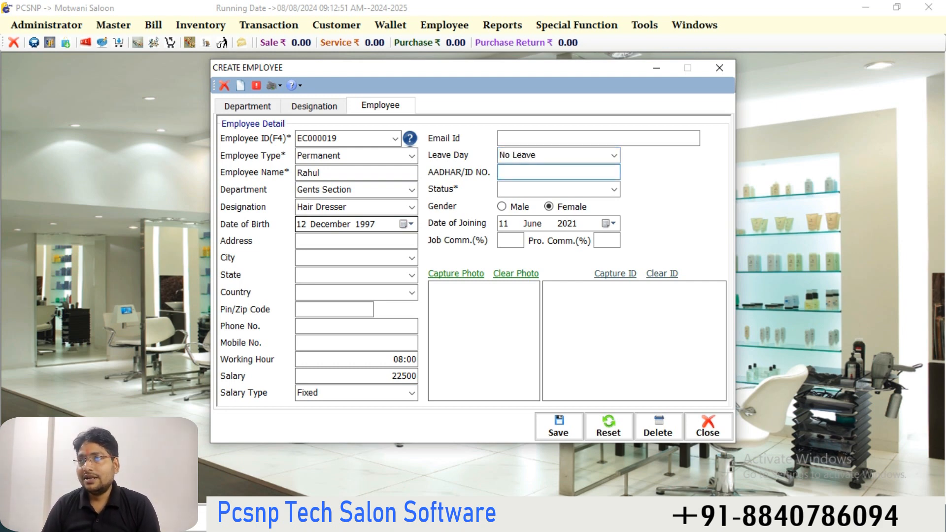
pyautogui.press('Tab')
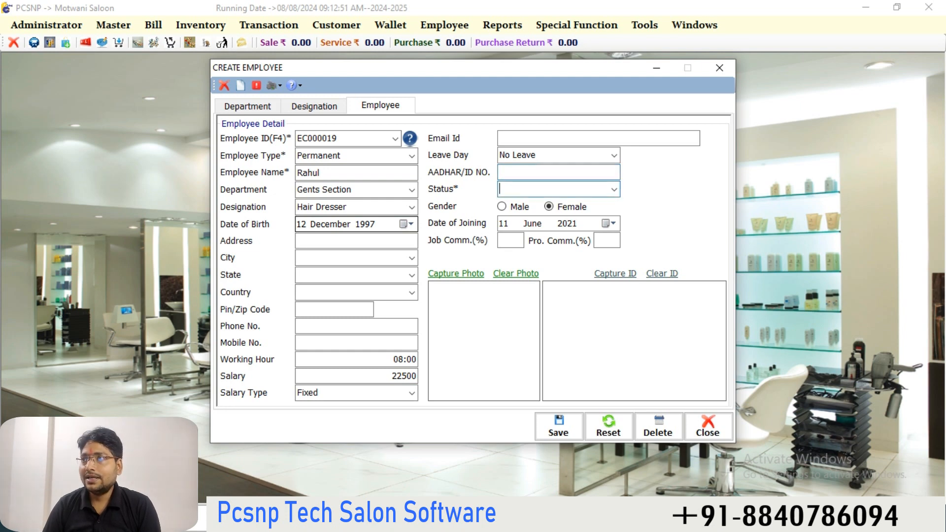
pyautogui.press('Down')
pyautogui.press('Tab')
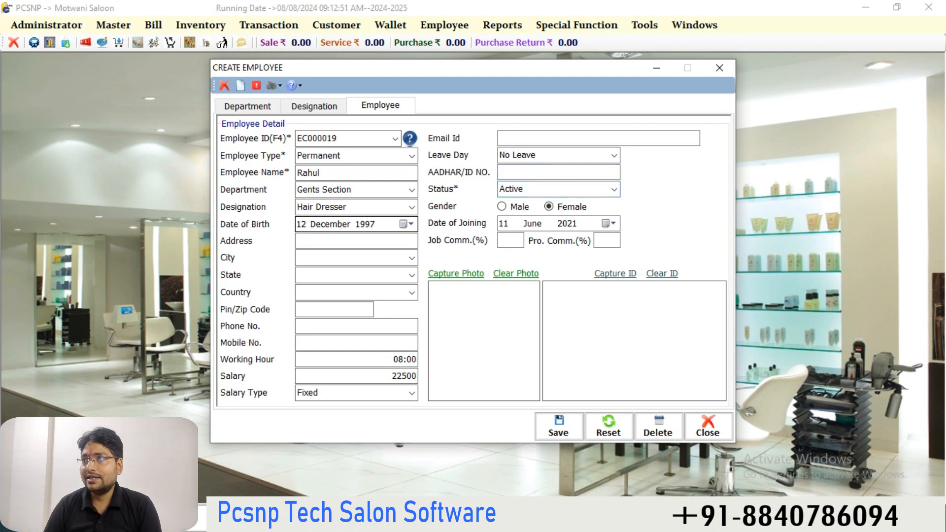
pyautogui.press('Tab')
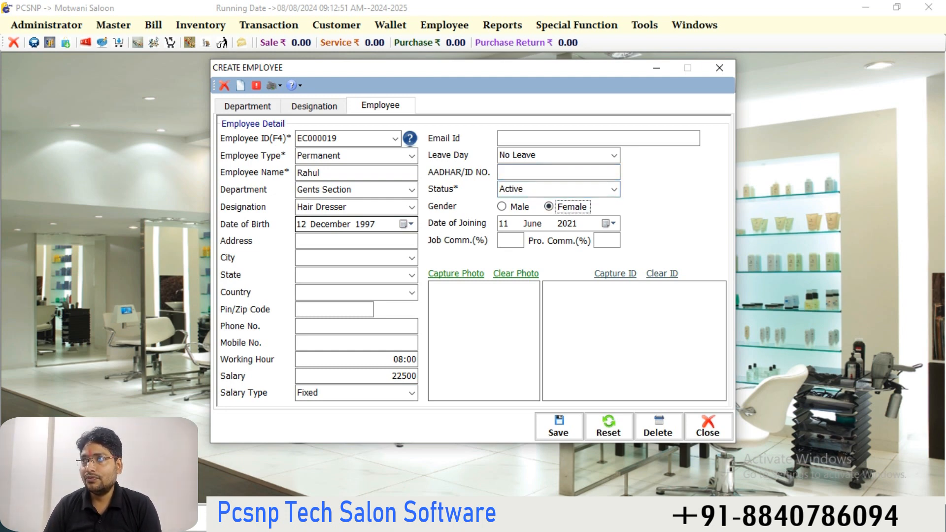
pyautogui.press('Left')
pyautogui.press('Tab')
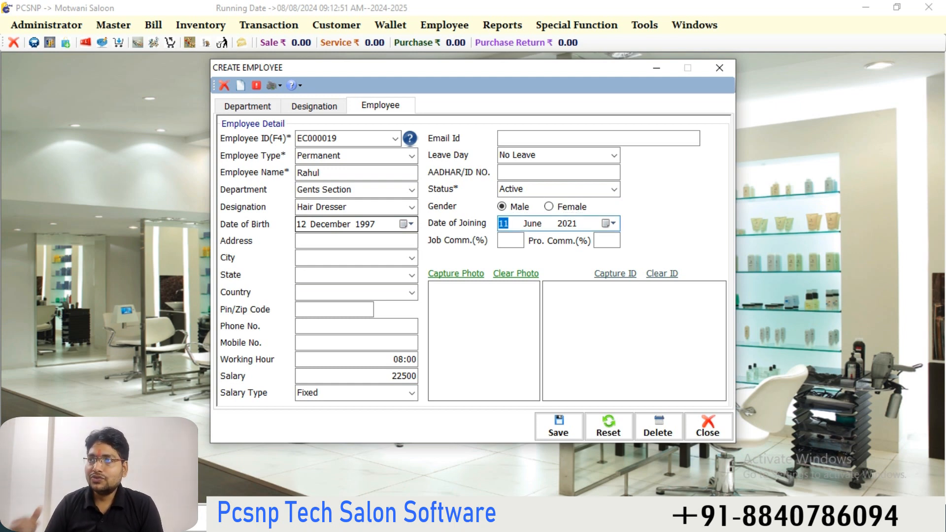
# Step: Keep the default joining date, set Job Comm. to 5% and Pro. Comm. to 2%, and save the employee record
pyautogui.press('Tab')
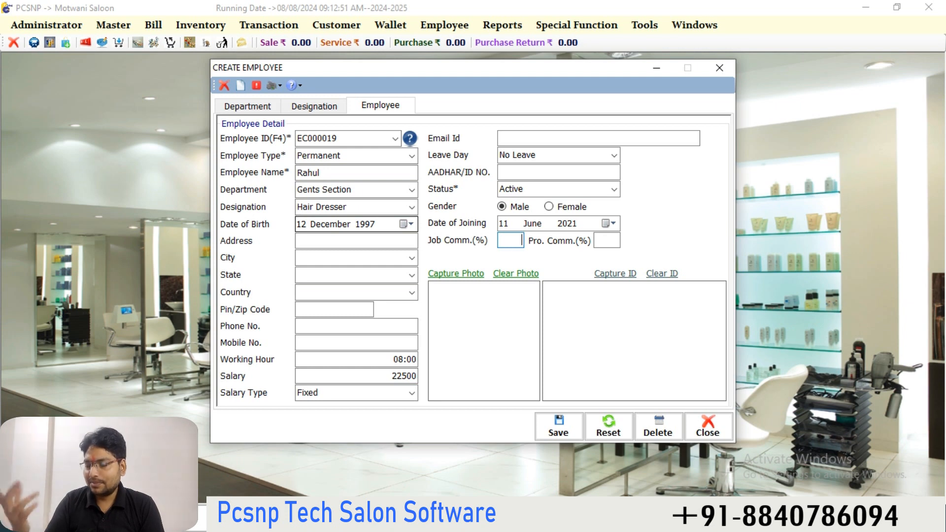
pyautogui.write('5')
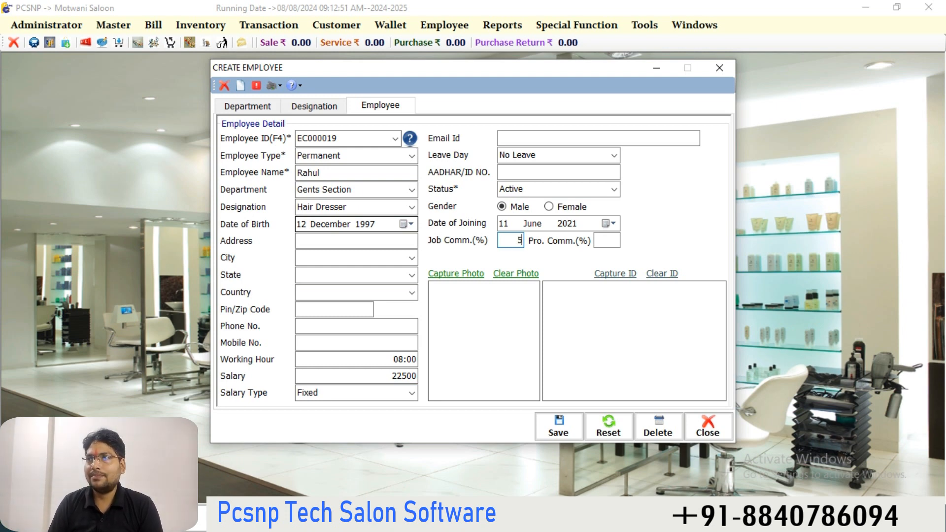
pyautogui.press('Tab')
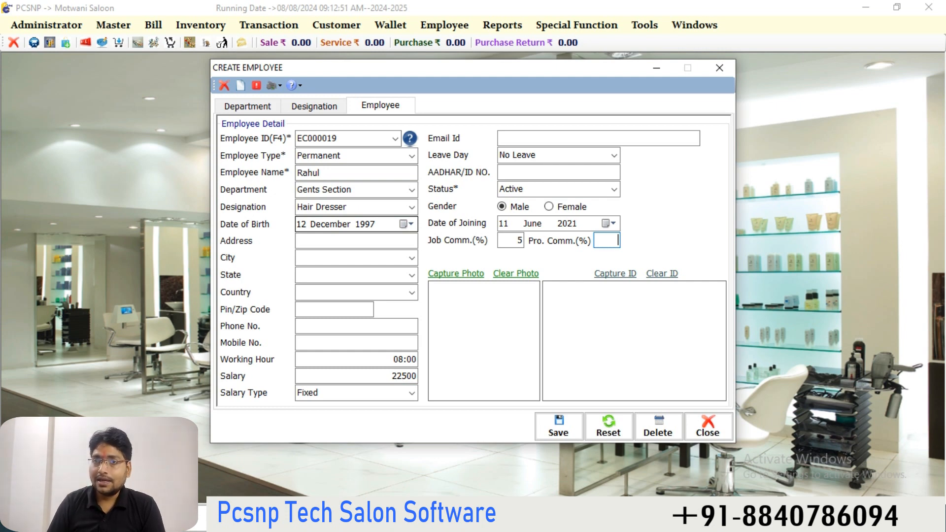
pyautogui.write('2')
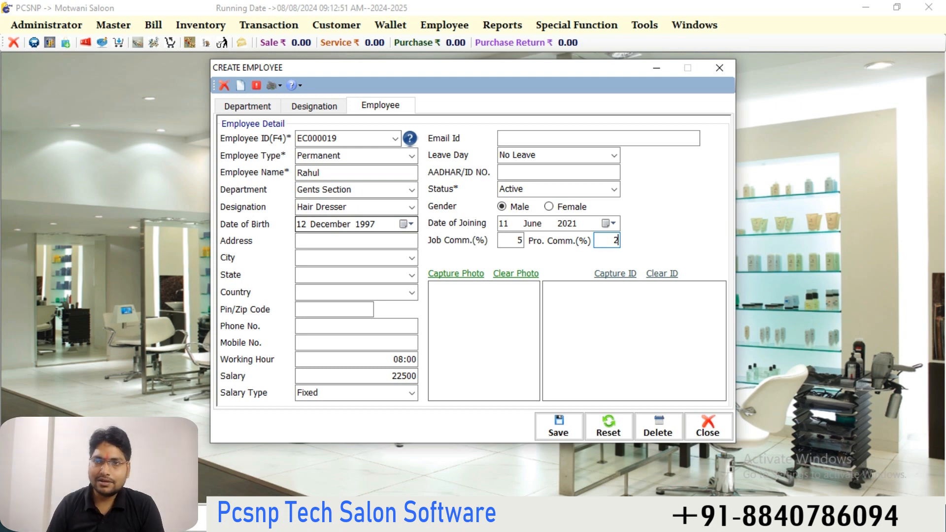
pyautogui.press('Tab')
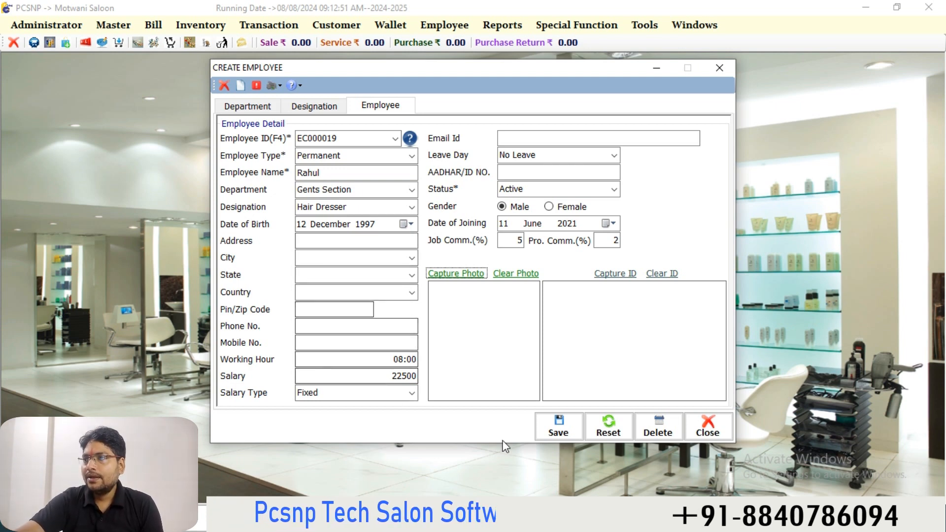
pyautogui.click(558, 428)
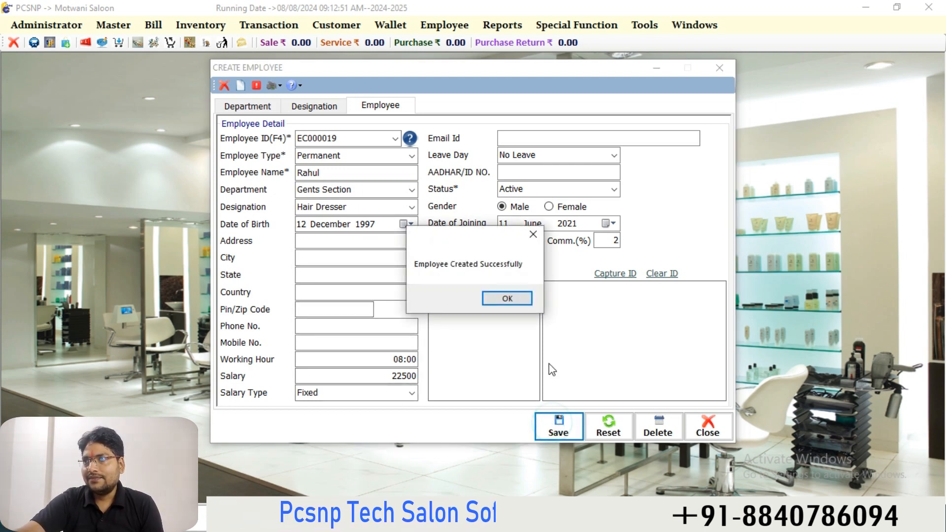
pyautogui.click(509, 309)
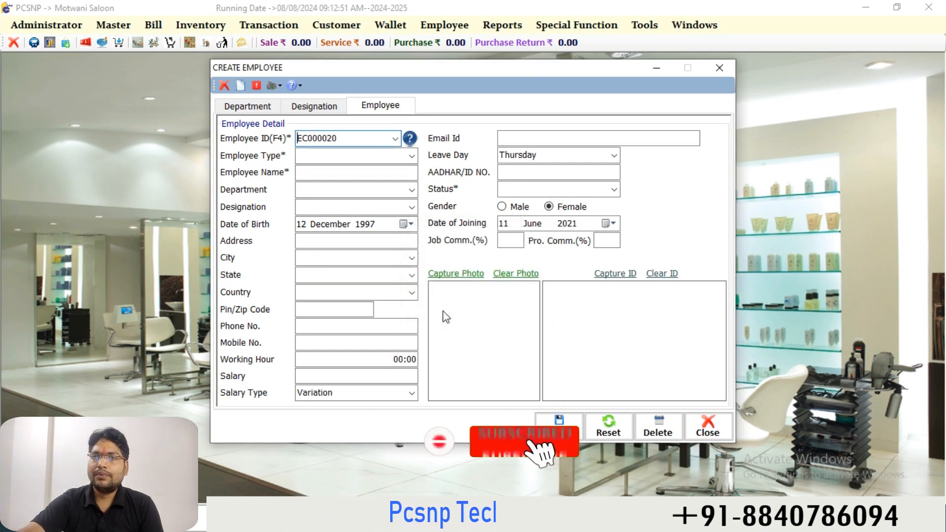